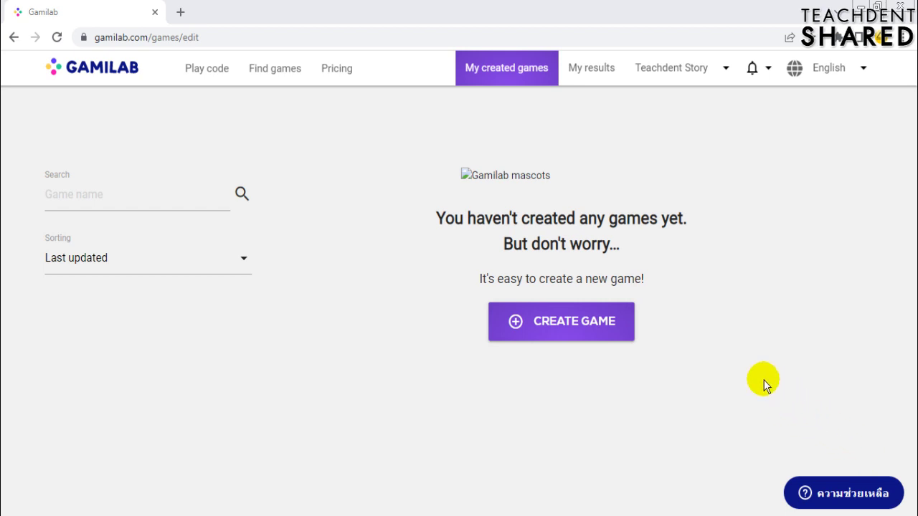
Step: Start creating a new game and name it "TDS GAME 1"
{"action": "left_click", "coordinate": [575, 334]}
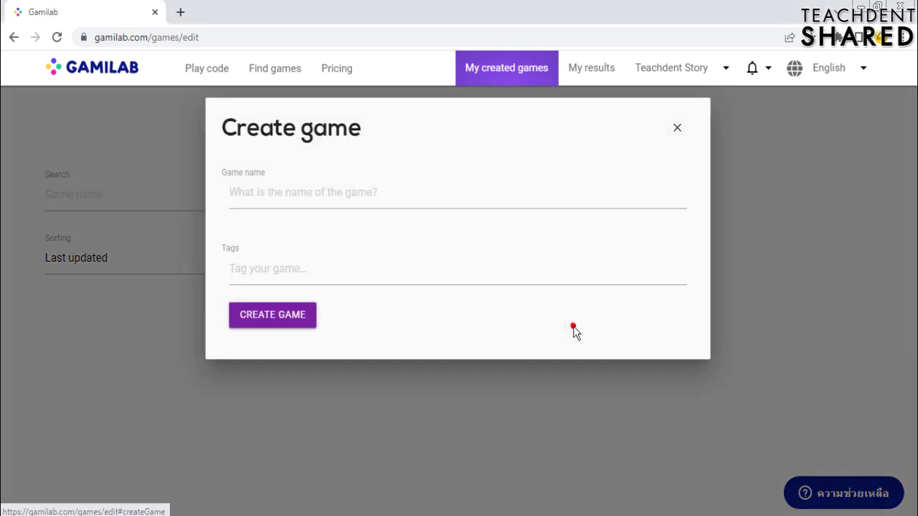
{"action": "left_click", "coordinate": [251, 201]}
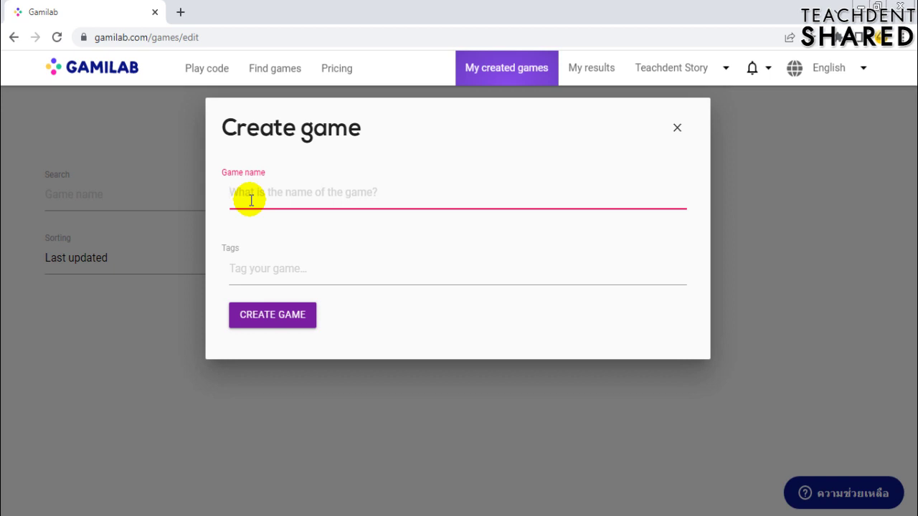
{"action": "type", "text": "TSD"}
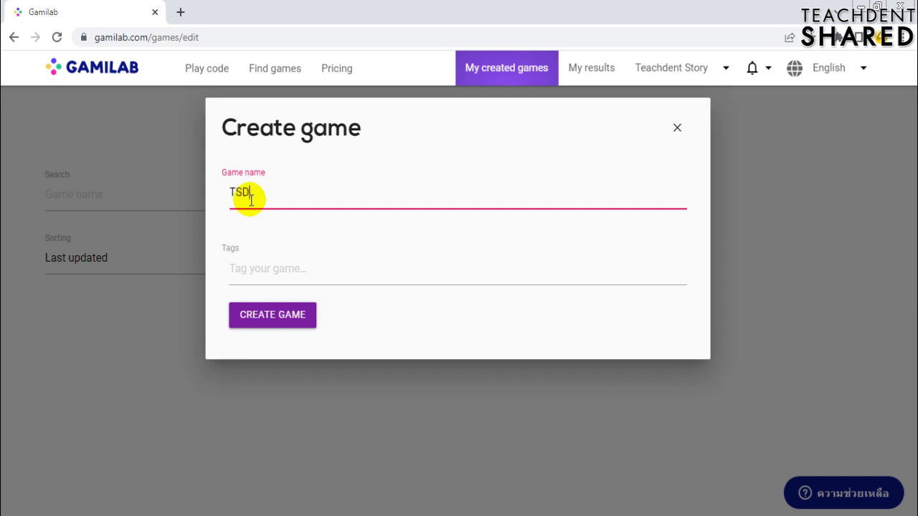
{"action": "key", "text": "BackSpace"}
{"action": "key", "text": "BackSpace"}
{"action": "type", "text": "DS.GAME 1"}
Step: Search the game's tags for "TDS25" and add the suggested tag "tdschdentshared"
{"action": "left_click", "coordinate": [281, 265]}
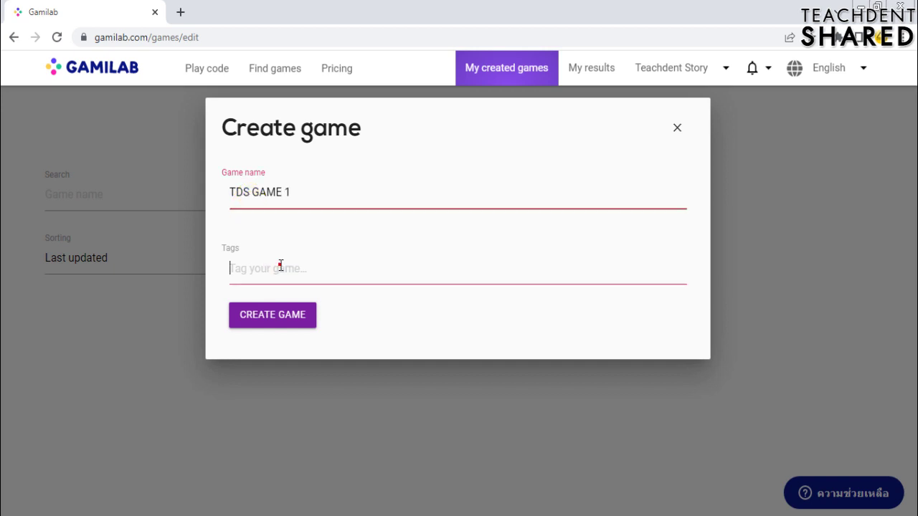
{"action": "type", "text": "TDS25"}
{"action": "key", "text": "Left"}
{"action": "key", "text": "Left"}
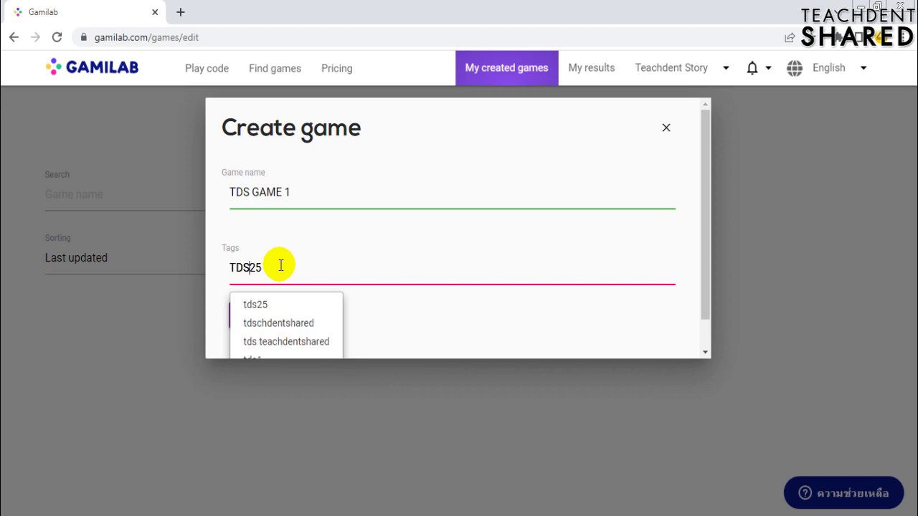
{"action": "left_click", "coordinate": [278, 323]}
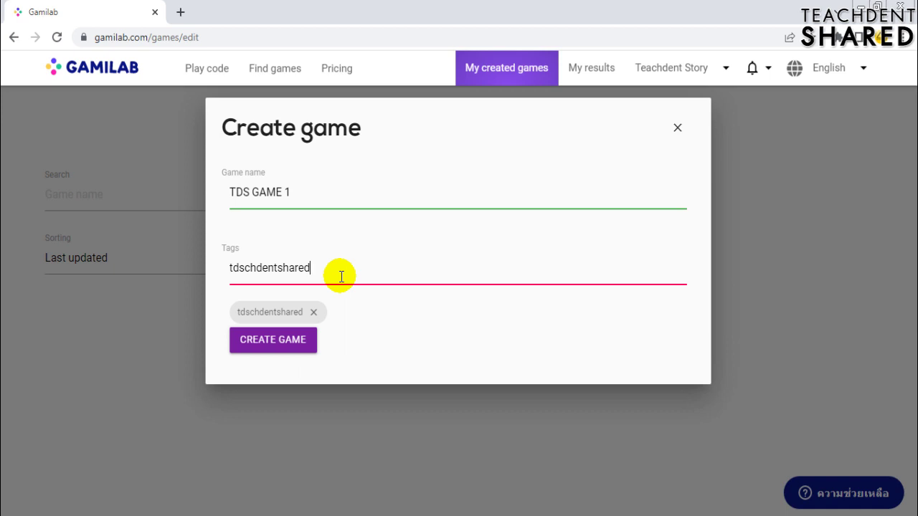
{"action": "type", "text": "TDS"}
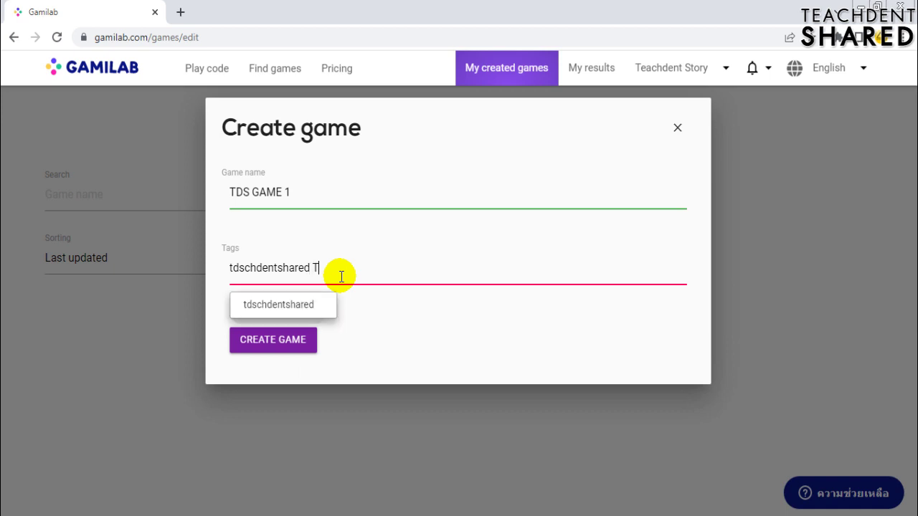
{"action": "key", "text": "BackSpace"}
{"action": "key", "text": "BackSpace"}
{"action": "key", "text": "BackSpace"}
{"action": "key", "text": "BackSpace"}
{"action": "key", "text": "ctrl+BackSpace"}
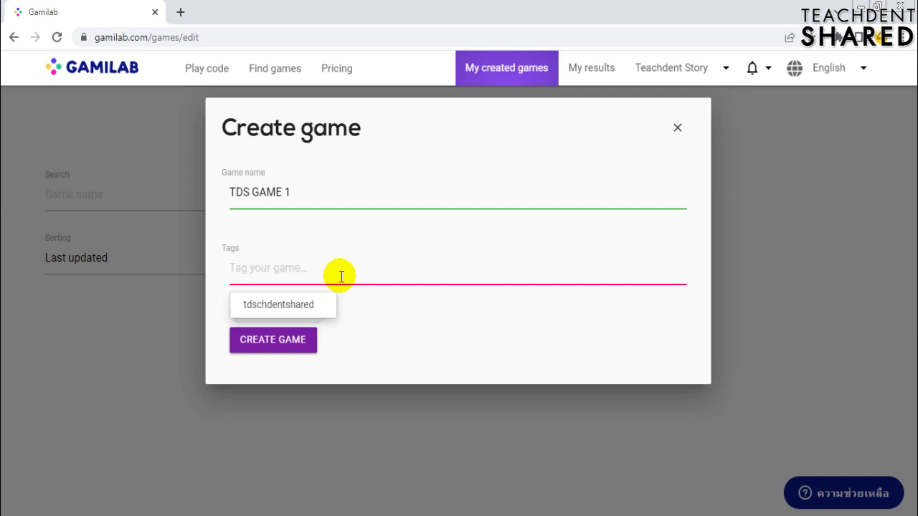
{"action": "left_click", "coordinate": [276, 304]}
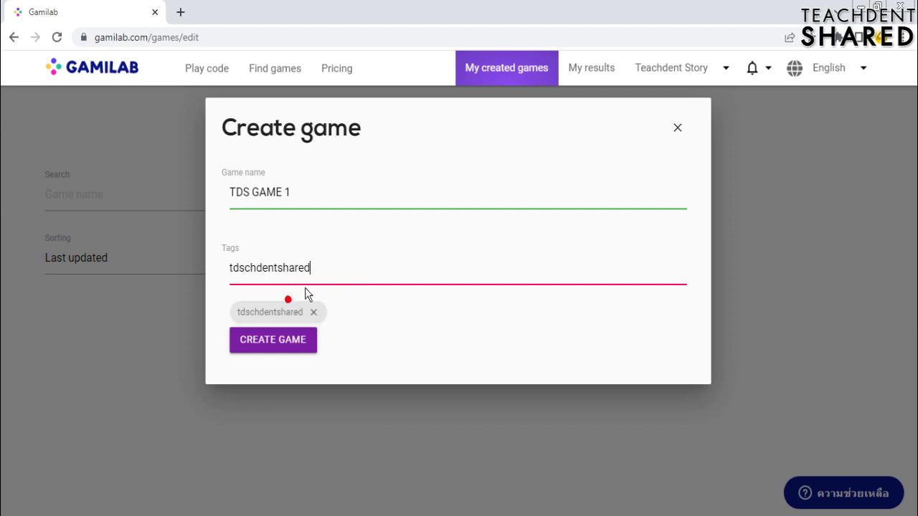
Step: Add the second tag "tds" and create the game
{"action": "double_click", "coordinate": [326, 267]}
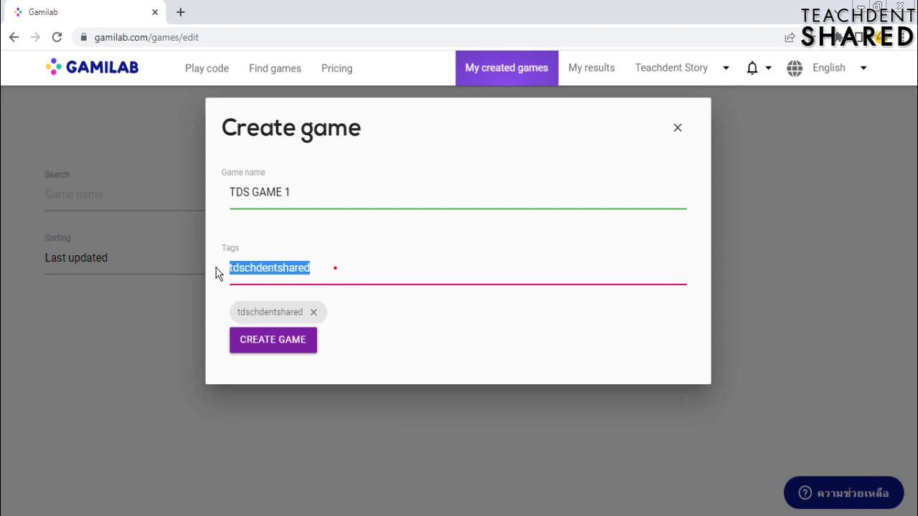
{"action": "type", "text": "tds25"}
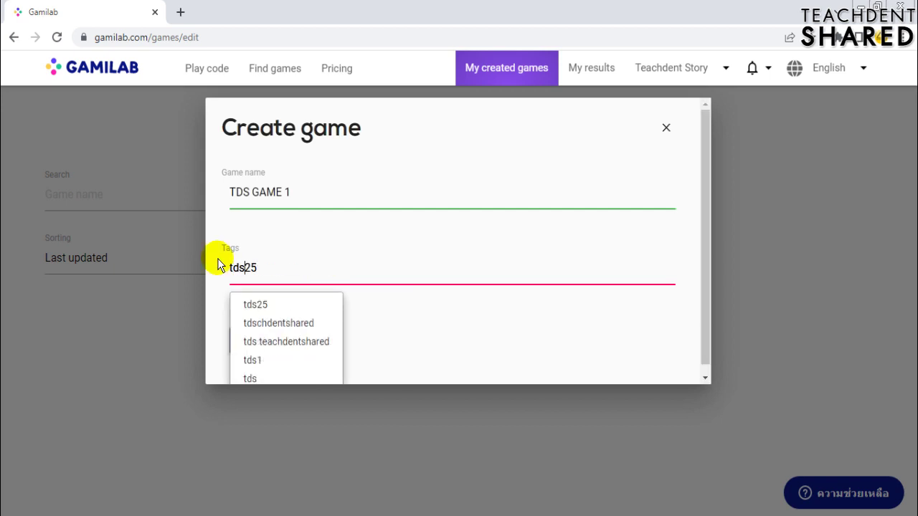
{"action": "left_click", "coordinate": [434, 337]}
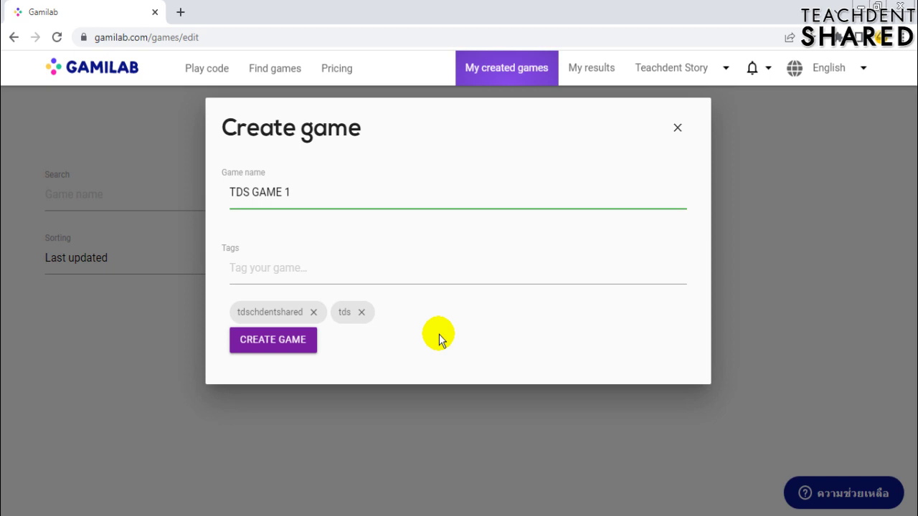
{"action": "left_click", "coordinate": [291, 346]}
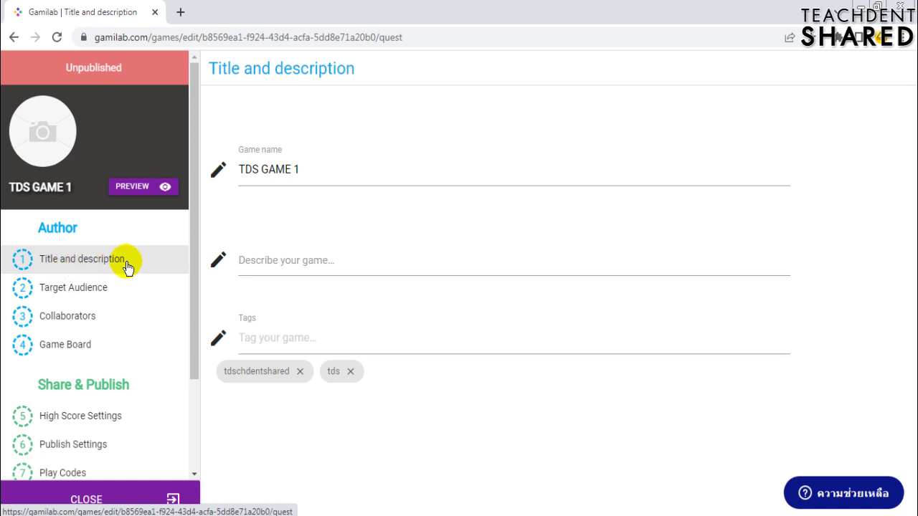
Step: Set the game's target audience to age level 6-7 years and its game language to Thai
{"action": "left_click", "coordinate": [97, 294]}
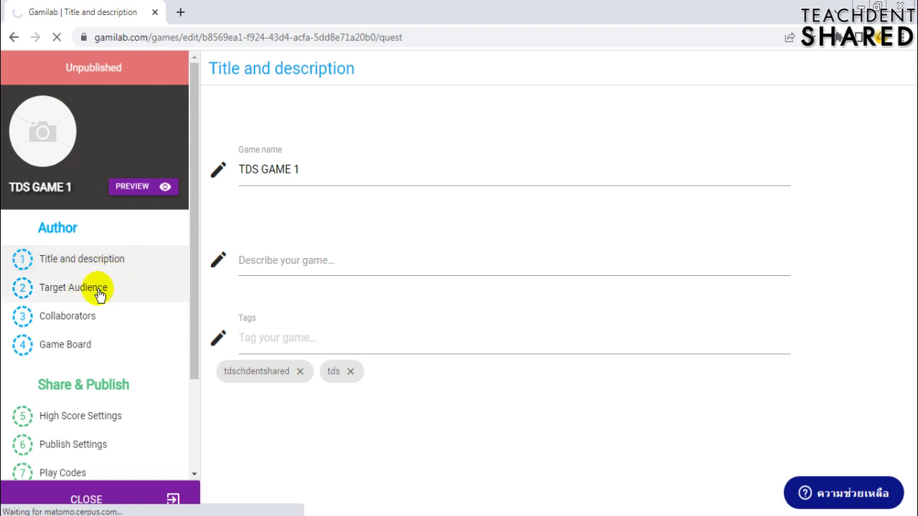
{"action": "left_click", "coordinate": [257, 244]}
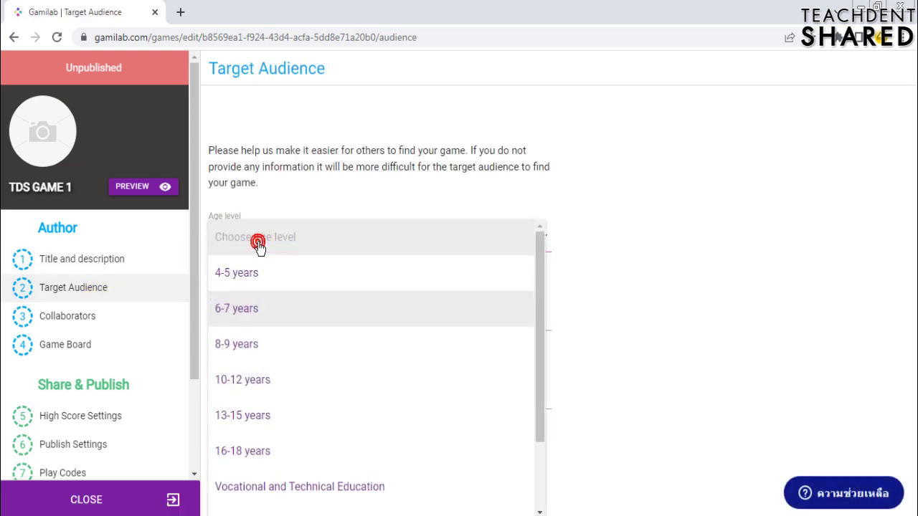
{"action": "left_click", "coordinate": [256, 310]}
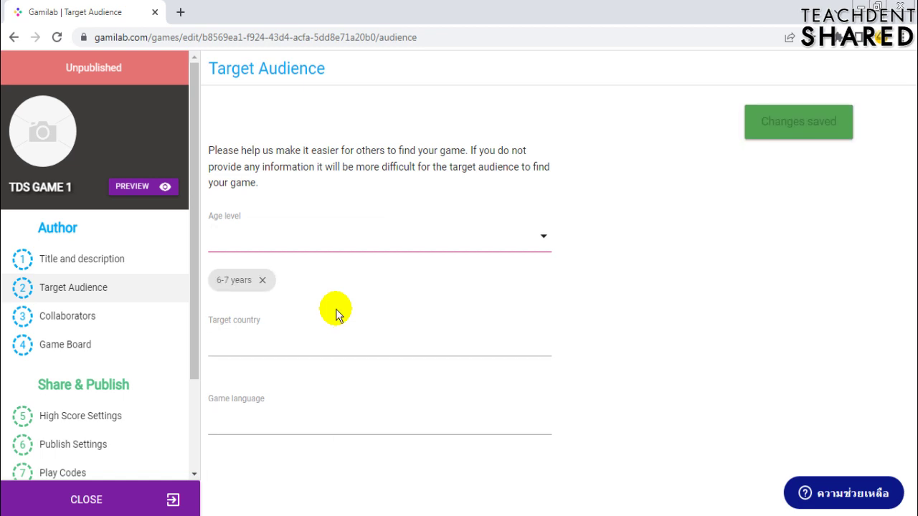
{"action": "left_click", "coordinate": [282, 344]}
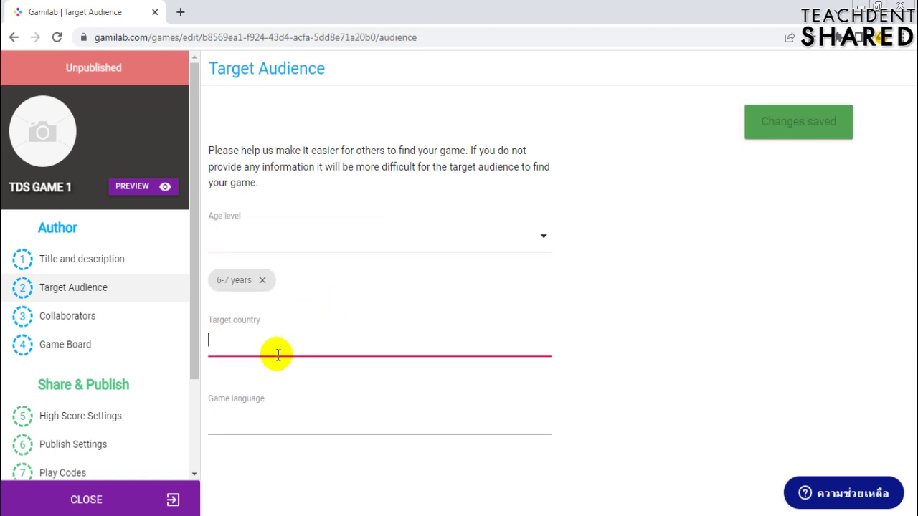
{"action": "left_click", "coordinate": [254, 426]}
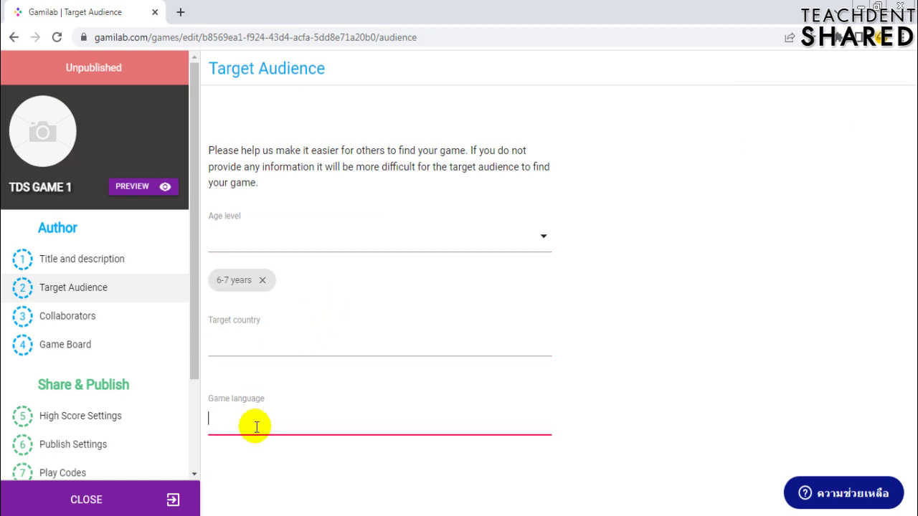
{"action": "type", "text": "thai"}
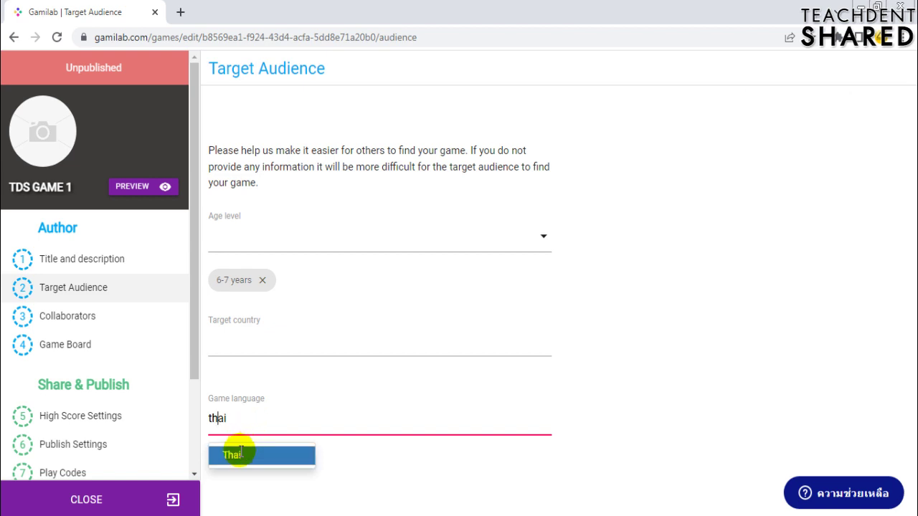
{"action": "left_click", "coordinate": [240, 454]}
{"action": "key", "text": "Return"}
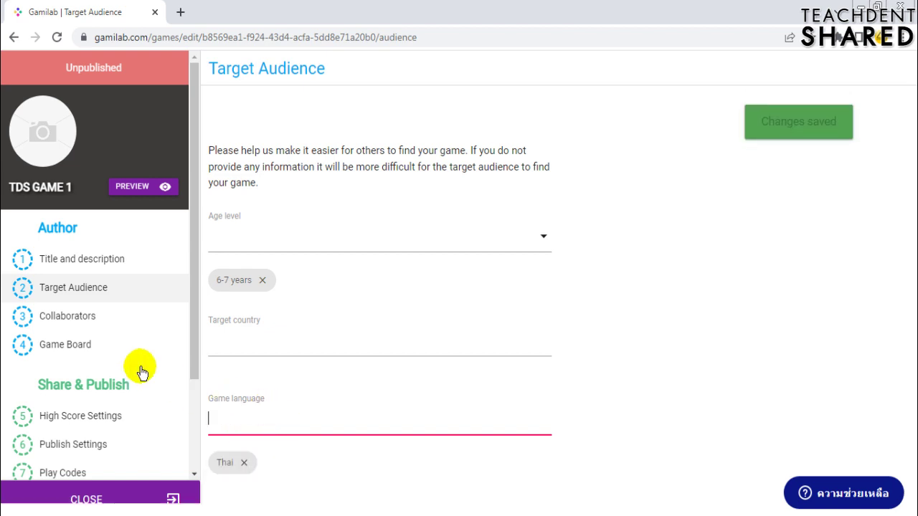
Step: View the game's Collaborators settings and the remaining setup sections
{"action": "left_click", "coordinate": [92, 325]}
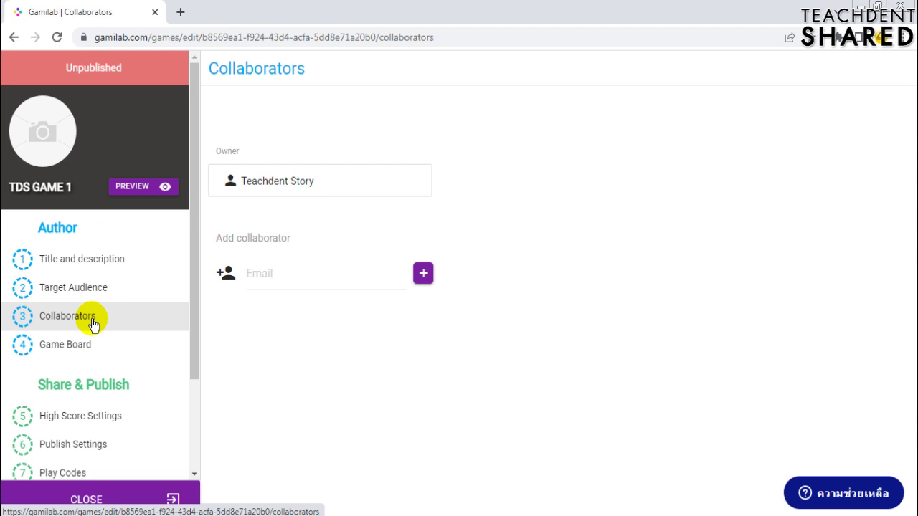
{"action": "scroll", "coordinate": [103, 319], "scroll_direction": "down", "scroll_amount": 2}
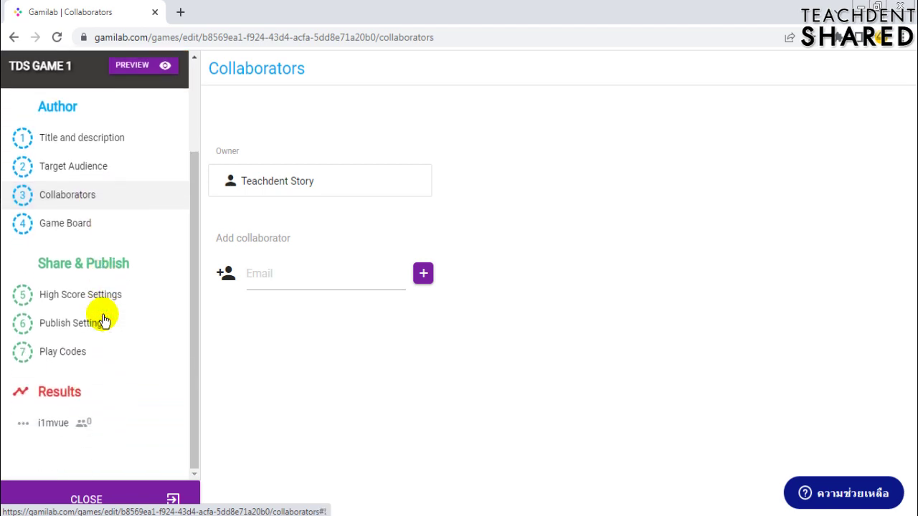
{"action": "scroll", "coordinate": [103, 320], "scroll_direction": "up", "scroll_amount": 1}
Step: Choose Puffy Ghost as the game type for the game board
{"action": "left_click", "coordinate": [72, 306]}
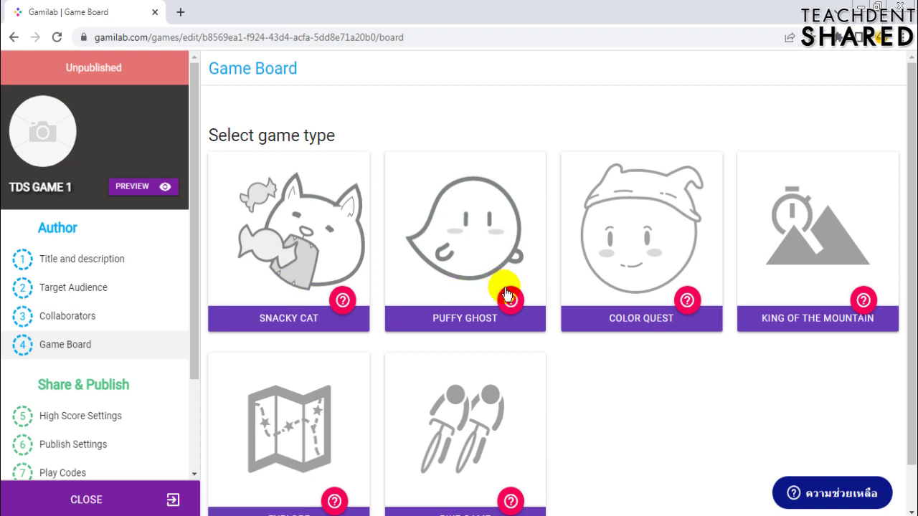
{"action": "scroll", "coordinate": [511, 299], "scroll_direction": "down", "scroll_amount": 1}
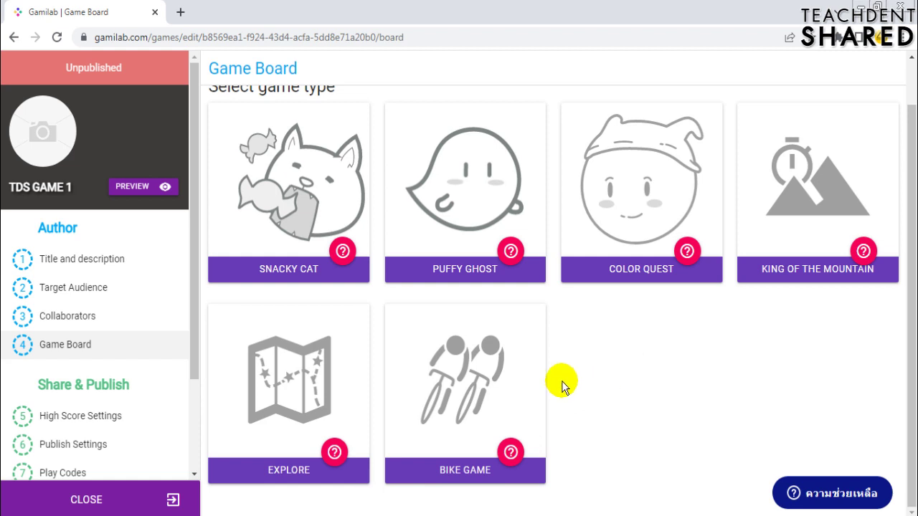
{"action": "scroll", "coordinate": [585, 379], "scroll_direction": "up", "scroll_amount": 1}
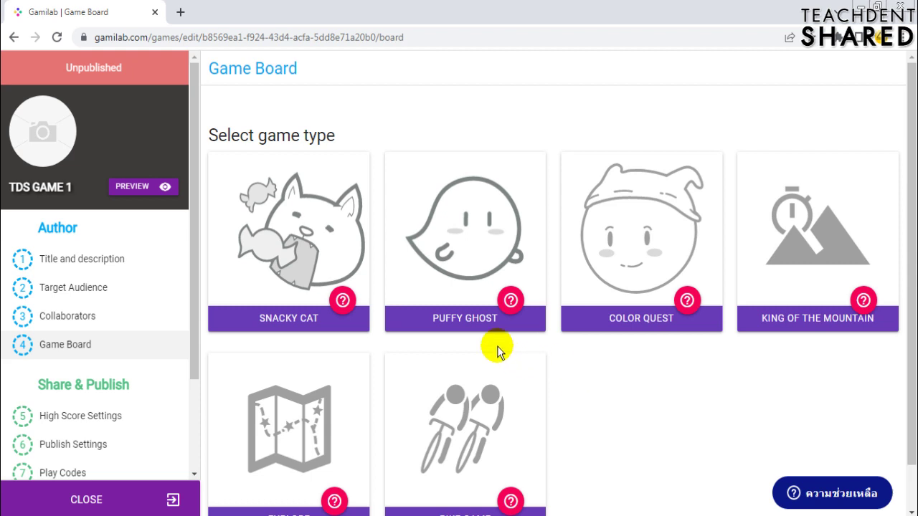
{"action": "left_click", "coordinate": [467, 323]}
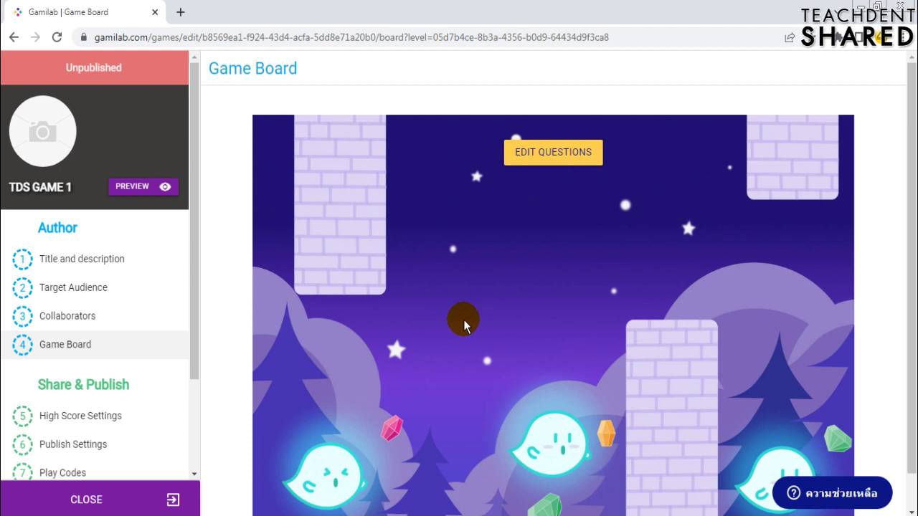
Step: Open the question editor for the Puffy Ghost game board
{"action": "scroll", "coordinate": [464, 321], "scroll_direction": "down", "scroll_amount": 1}
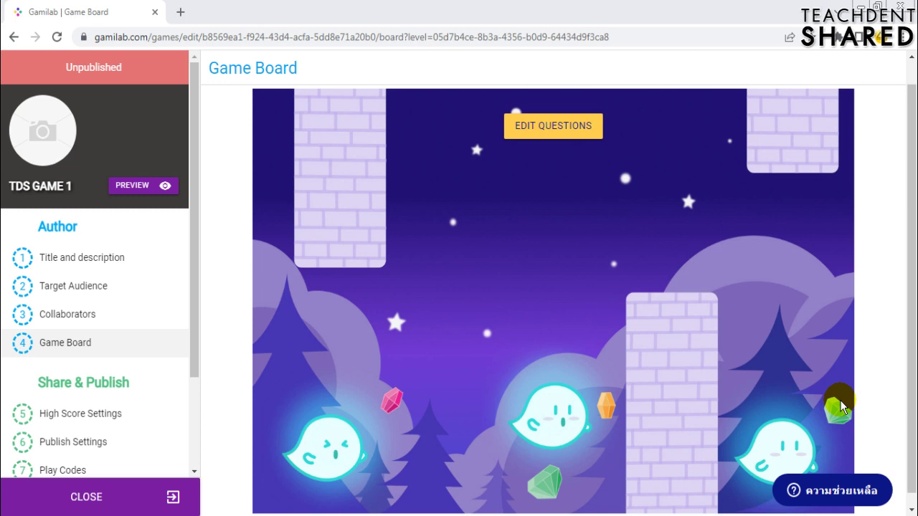
{"action": "left_click_drag", "start_coordinate": [904, 303], "coordinate": [912, 282]}
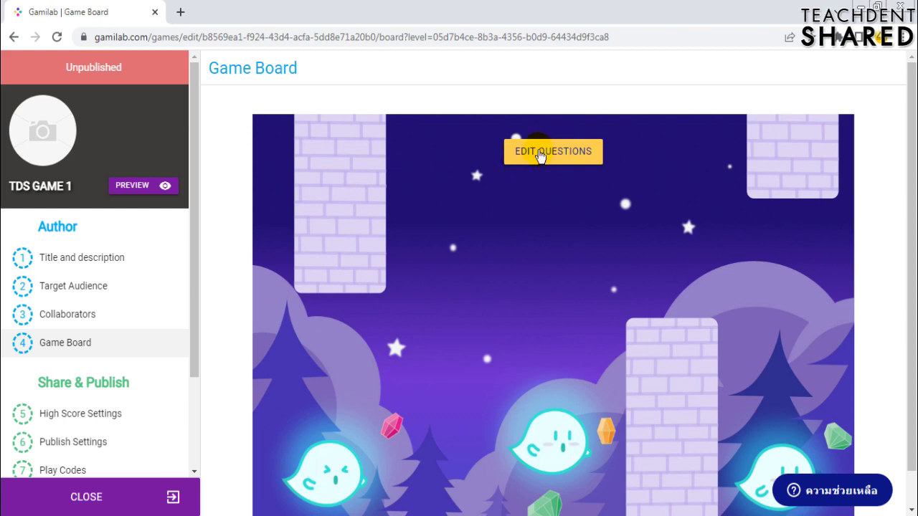
{"action": "left_click", "coordinate": [539, 152]}
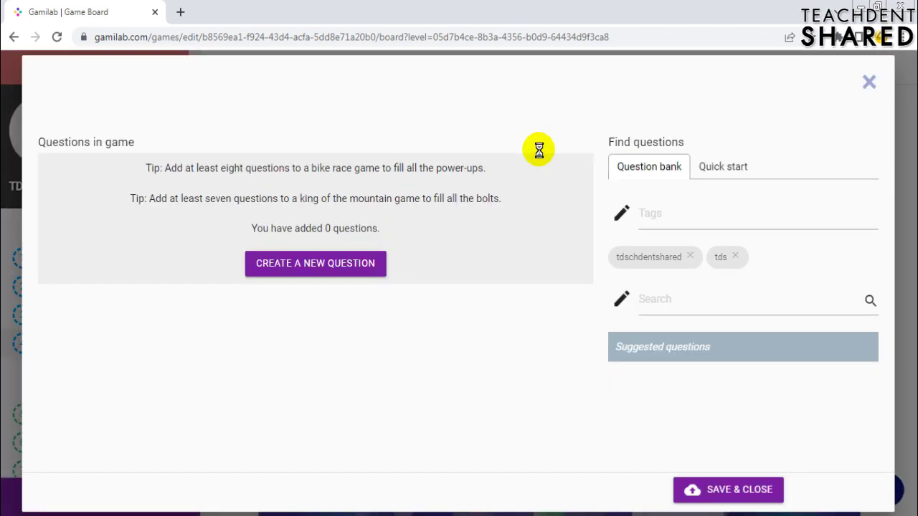